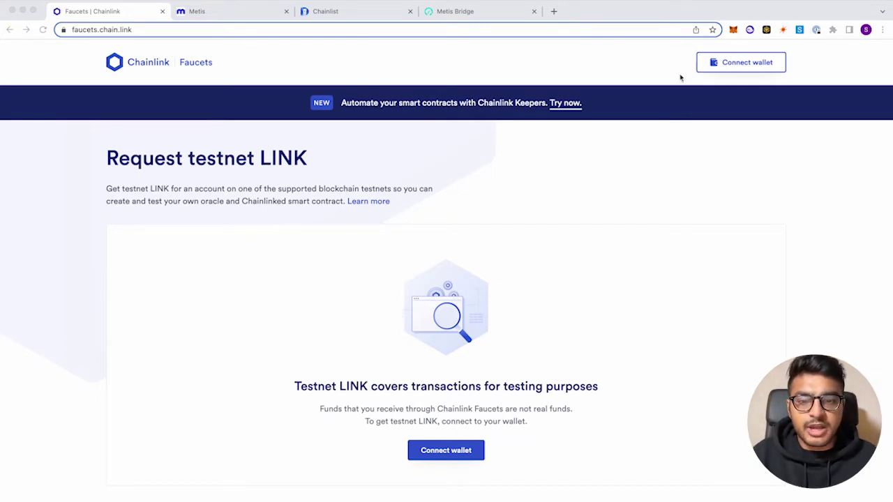
# Bring up the MetaMask and WalletConnect wallet options on faucets.chain.link.
pyautogui.click(717, 62)
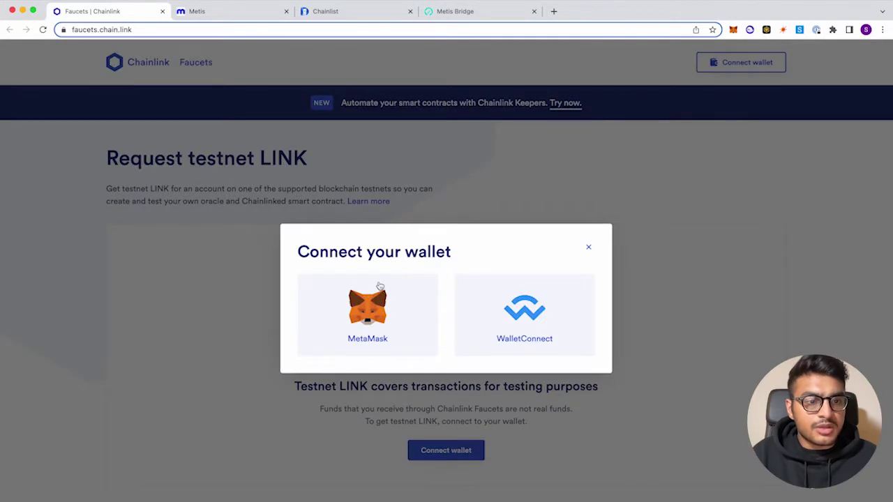
# Connect MetaMask Account 1 to the Chainlink faucet.
pyautogui.click(371, 305)
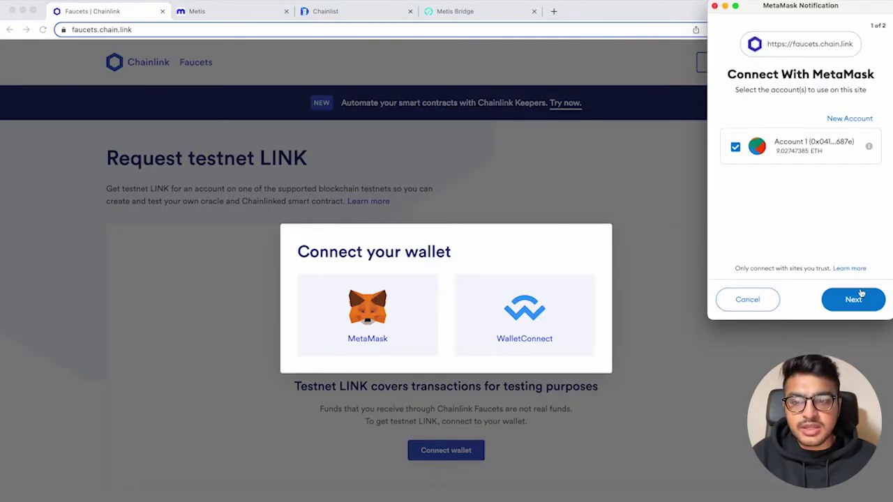
pyautogui.click(861, 293)
pyautogui.click(859, 298)
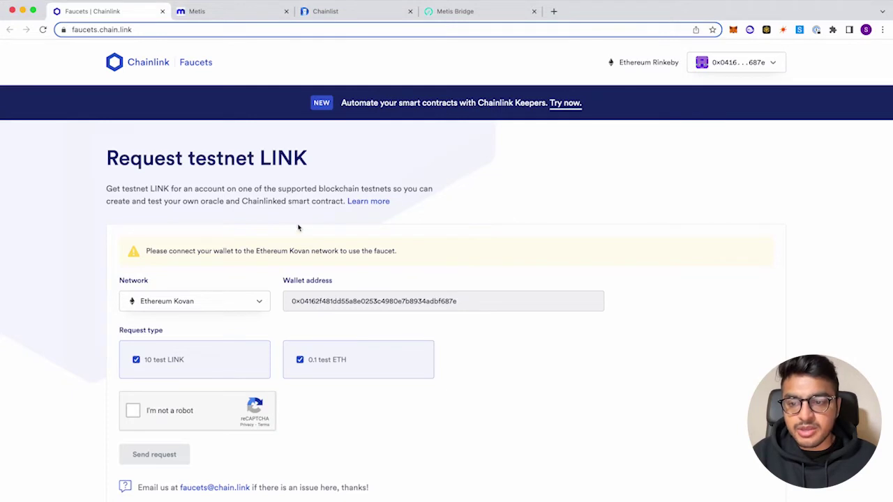
# Set the faucet to Ethereum Rinkeby for 0.1 test ETH only, passing the captcha; wallet shows 9.0275 ETH.
pyautogui.click(225, 305)
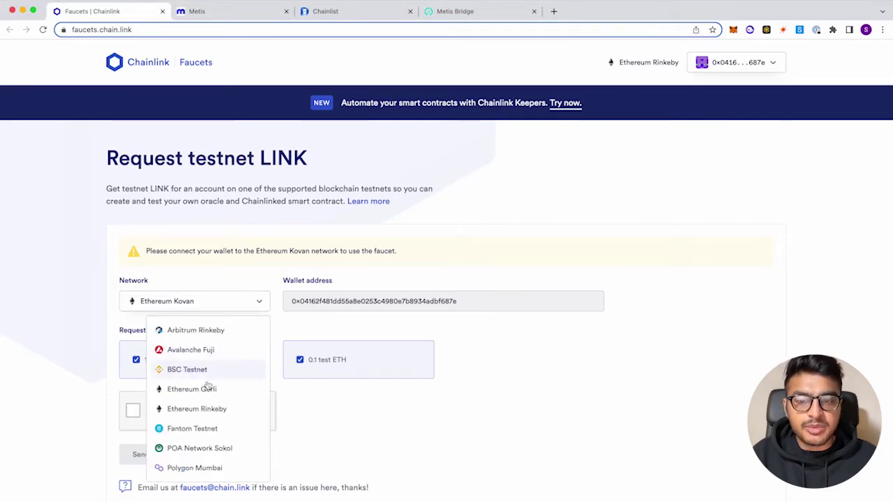
pyautogui.click(207, 410)
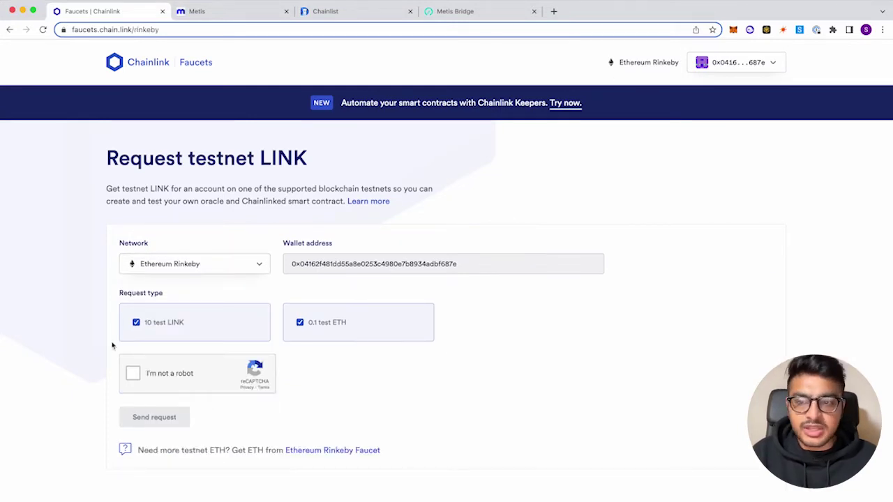
pyautogui.click(137, 323)
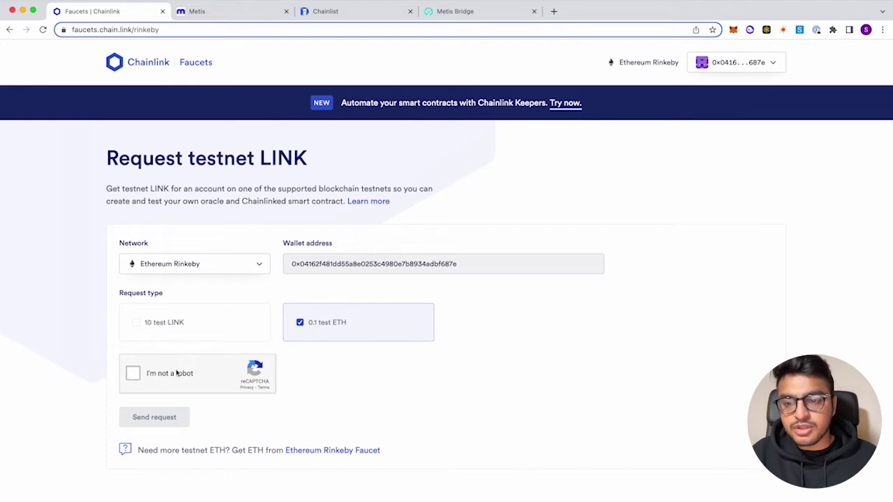
pyautogui.click(133, 374)
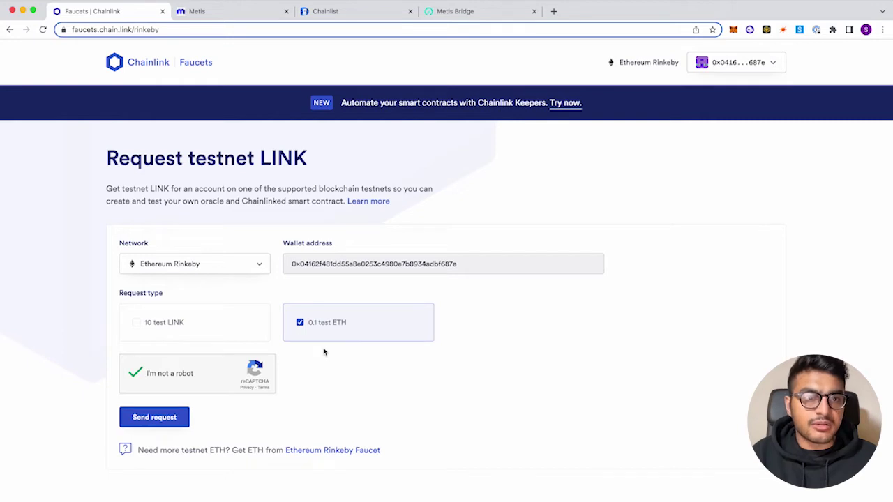
pyautogui.click(734, 30)
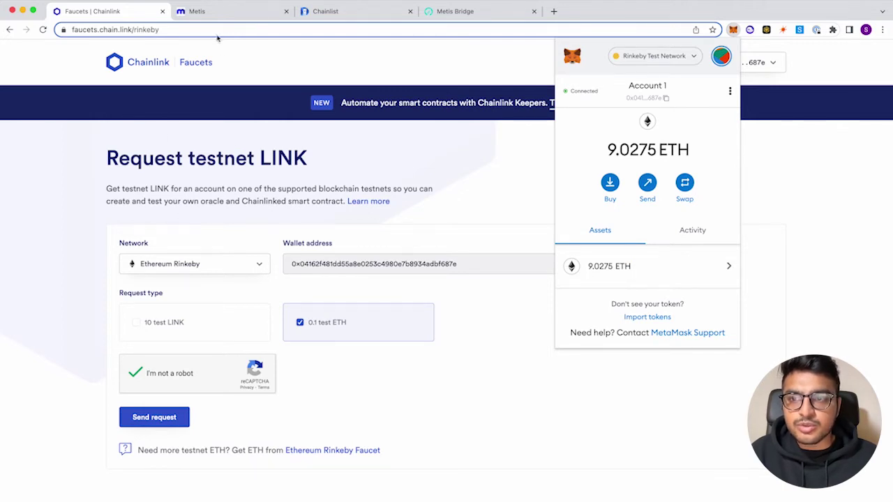
pyautogui.click(205, 14)
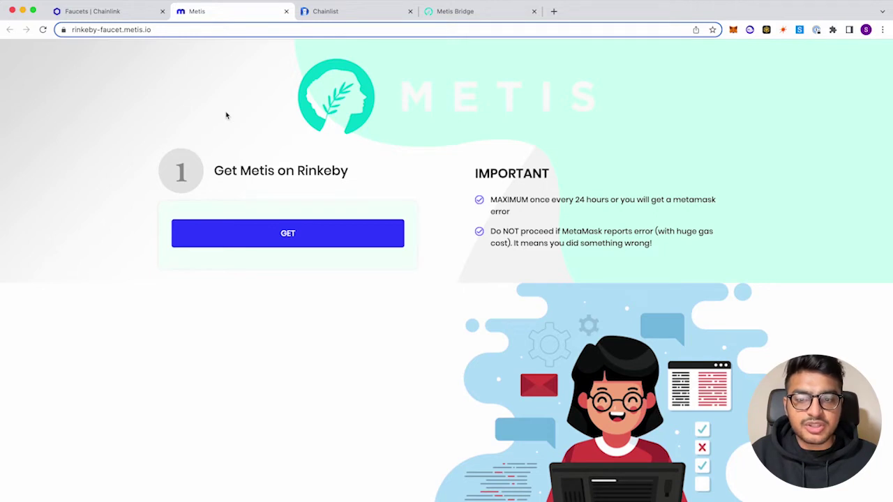
# Link MetaMask Account 1 to the Metis Rinkeby faucet, confirming it stays on Rinkeby with 9.0275 ETH.
pyautogui.moveTo(217, 173); pyautogui.dragTo(400, 177)
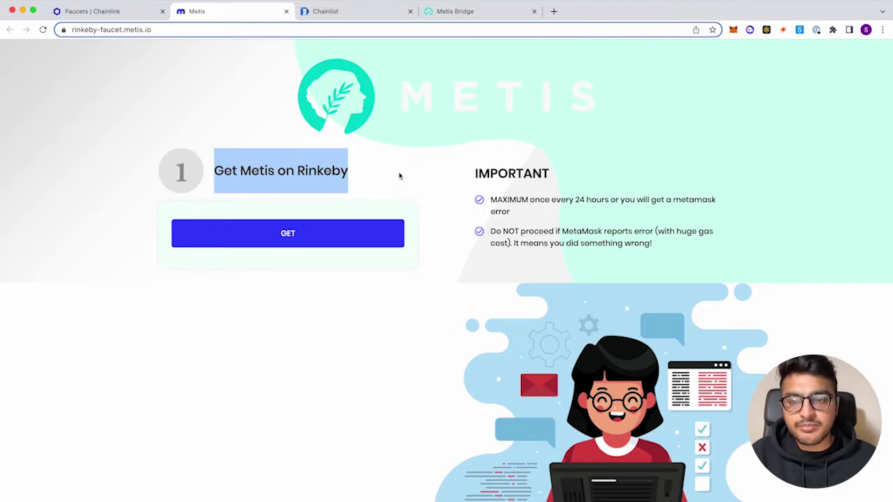
pyautogui.click(321, 234)
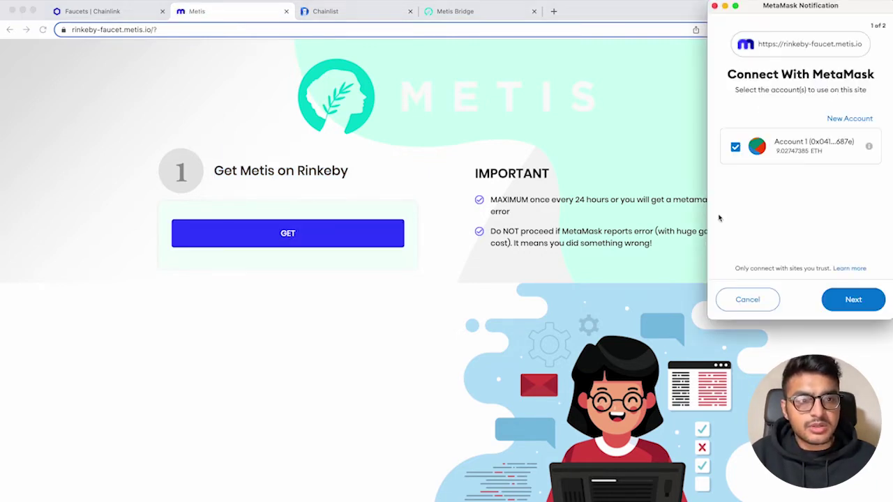
pyautogui.click(852, 300)
pyautogui.click(852, 300)
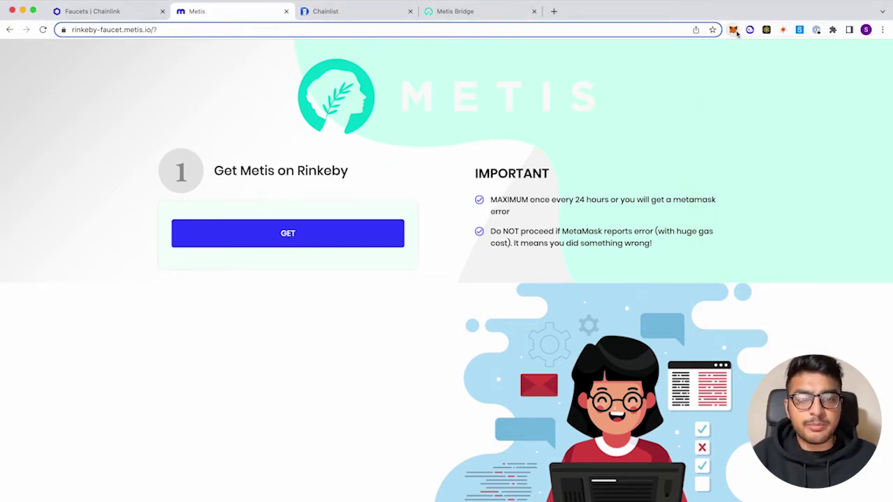
pyautogui.click(733, 30)
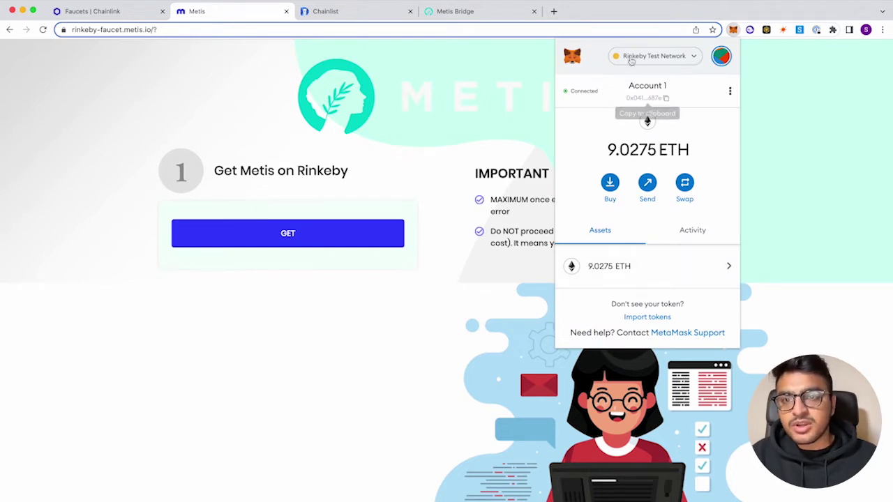
pyautogui.click(419, 82)
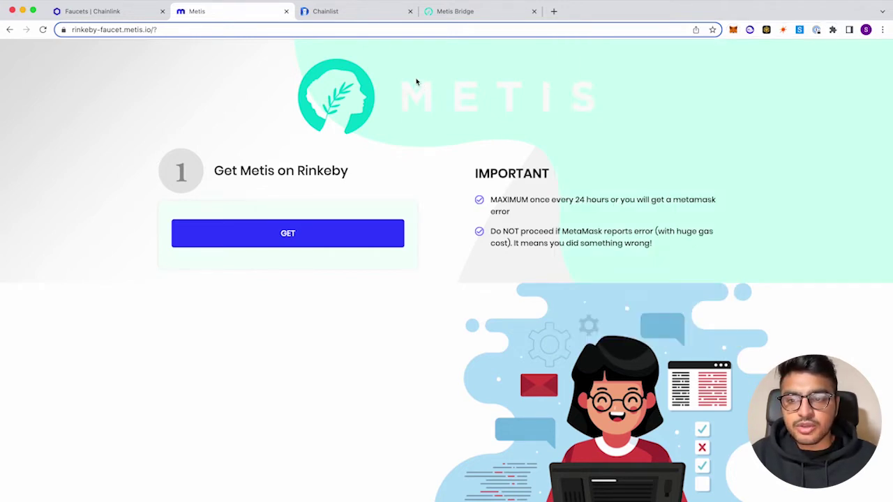
# Search Chainlist for 'stardust' and confirm MetaMask's network list lacks Stardust.
pyautogui.click(354, 12)
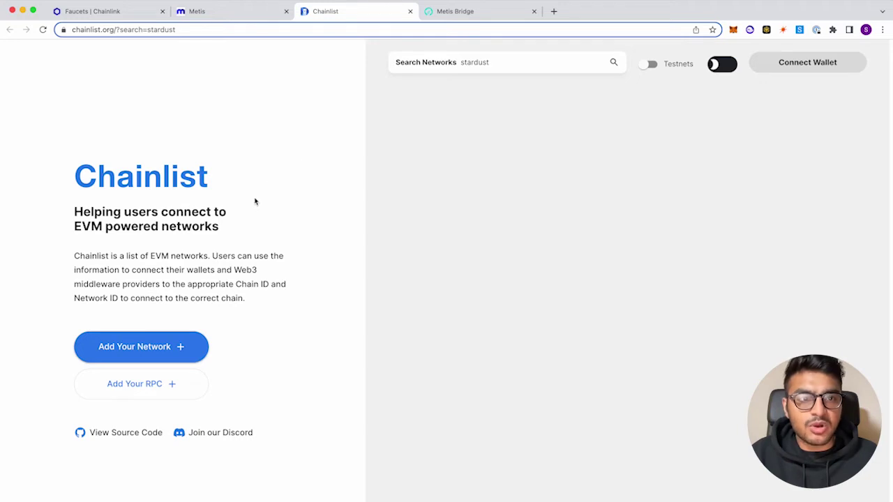
pyautogui.click(733, 30)
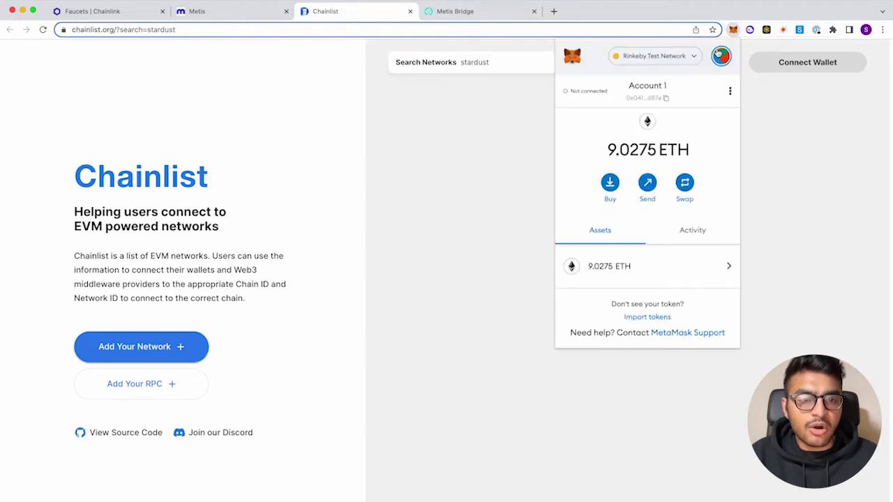
pyautogui.click(666, 57)
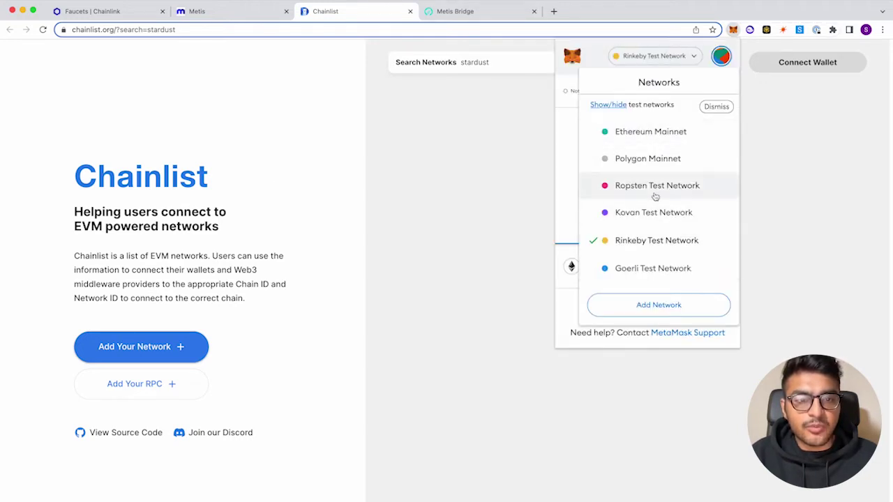
pyautogui.scroll(-2, 652, 210)
pyautogui.scroll(1, 656, 219)
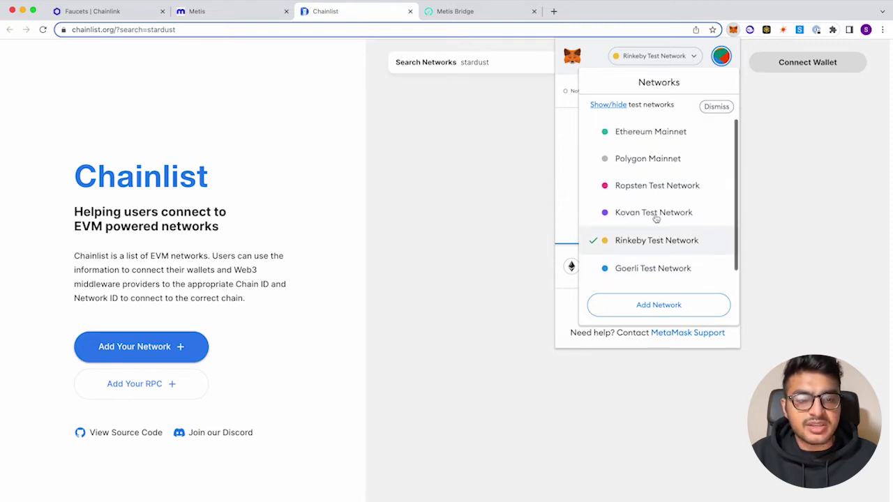
pyautogui.scroll(-1, 657, 235)
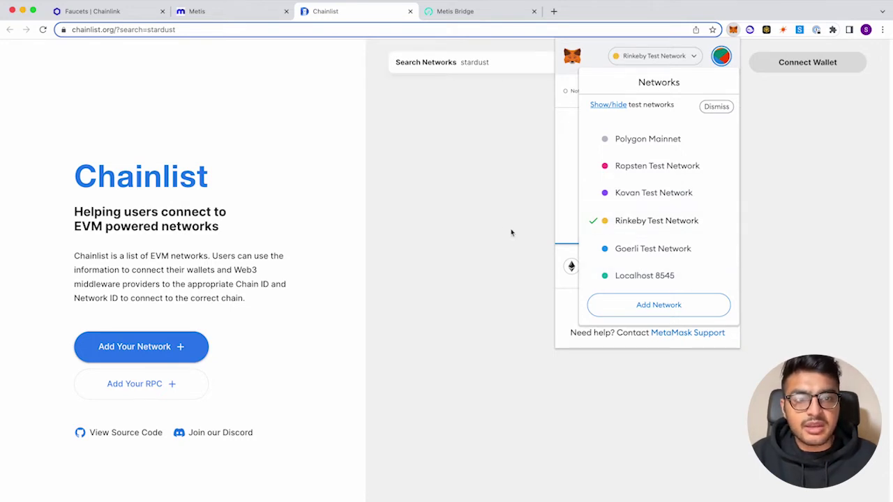
pyautogui.click(473, 188)
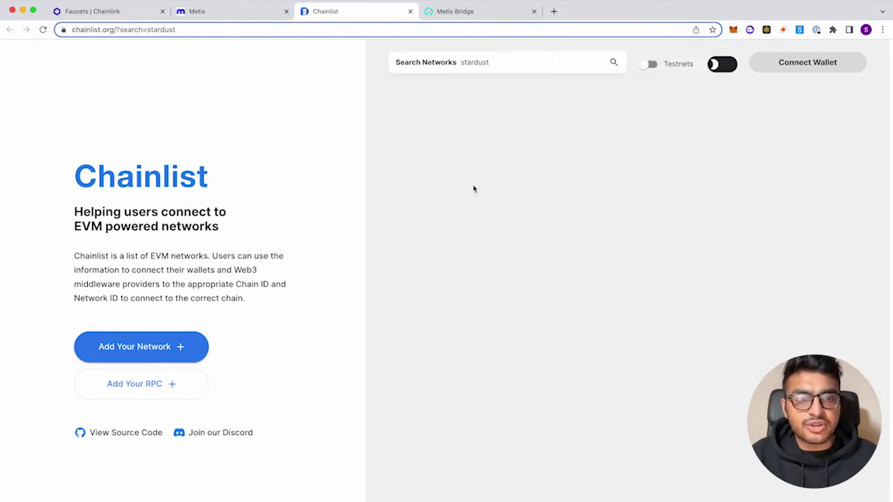
# Include testnets in the stardust results and connect MetaMask Account 1 to Chainlist.
pyautogui.click(647, 65)
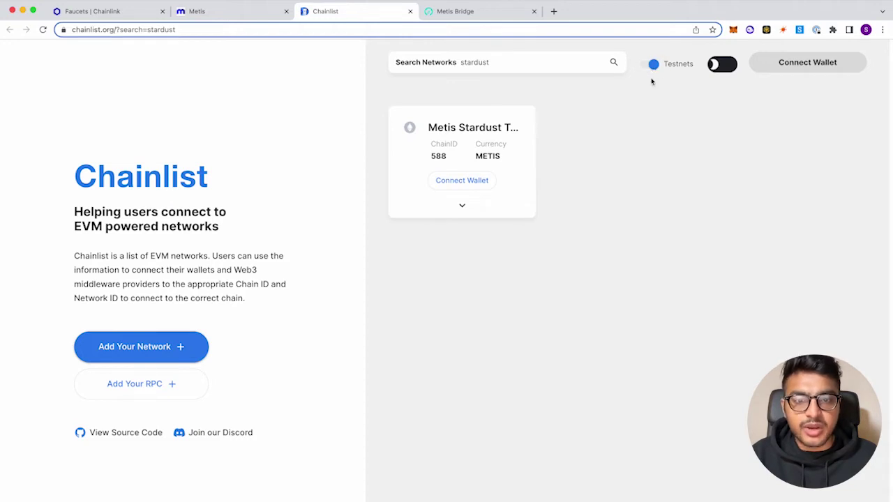
pyautogui.click(453, 182)
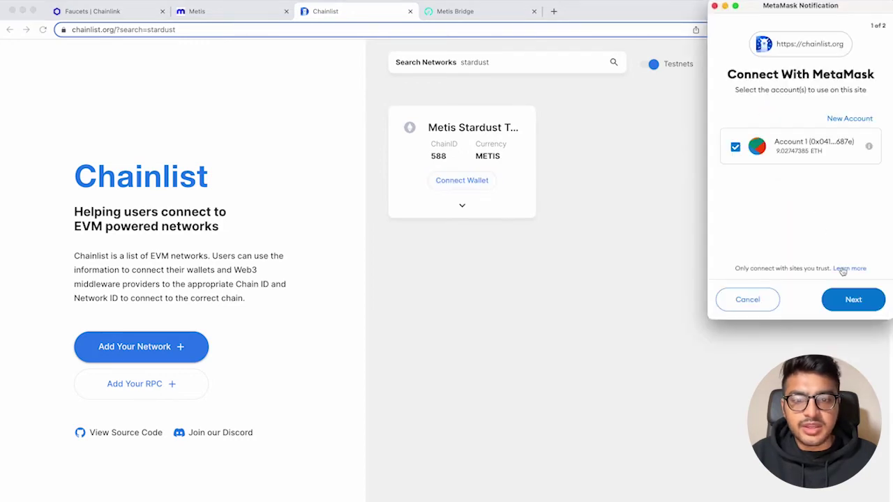
pyautogui.click(851, 300)
pyautogui.click(853, 302)
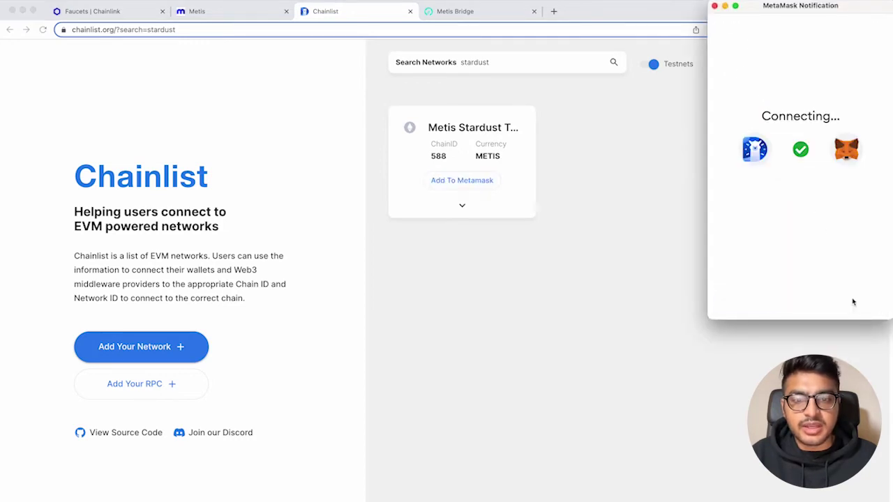
# Add Metis Stardust Testnet to MetaMask, switch to it, and verify the 0 METIS balance.
pyautogui.click(451, 180)
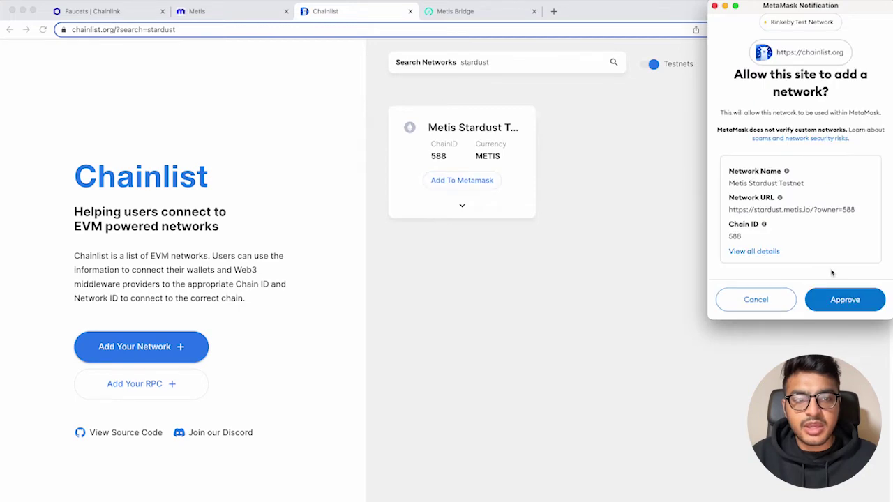
pyautogui.click(839, 301)
pyautogui.click(845, 300)
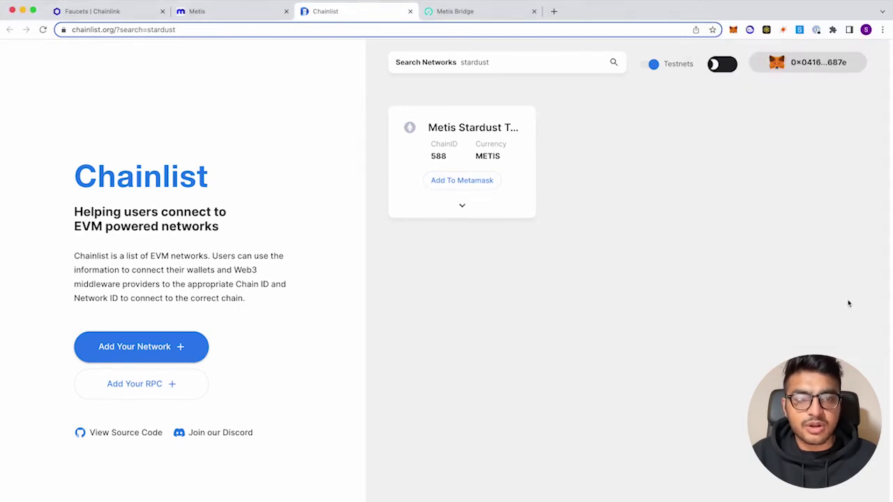
pyautogui.click(733, 31)
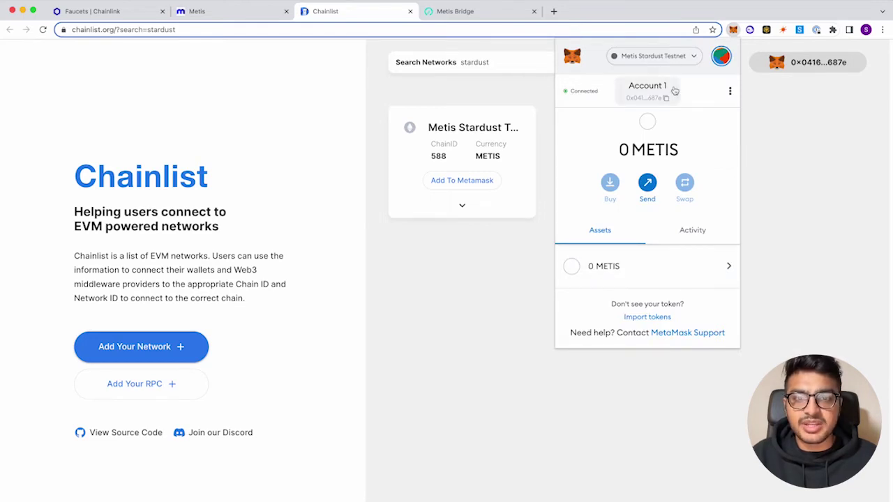
pyautogui.click(379, 109)
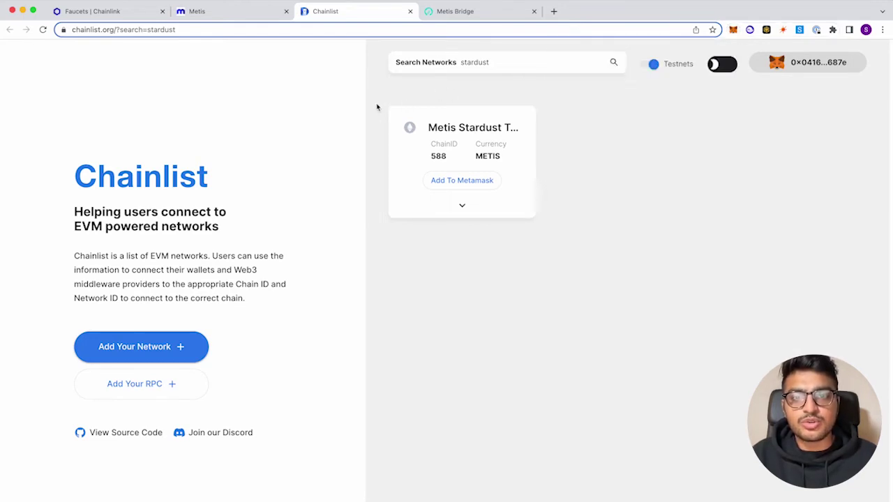
pyautogui.click(464, 19)
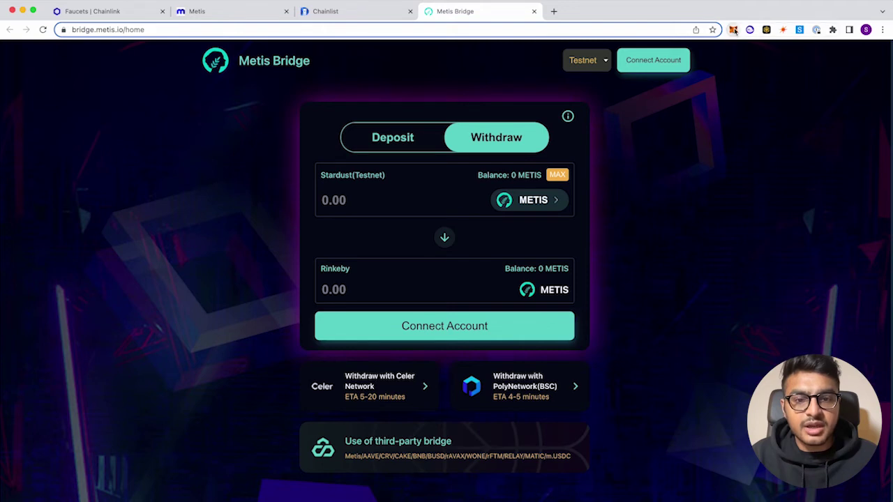
# Connect MetaMask Account 1 to the Metis Bridge.
pyautogui.click(665, 68)
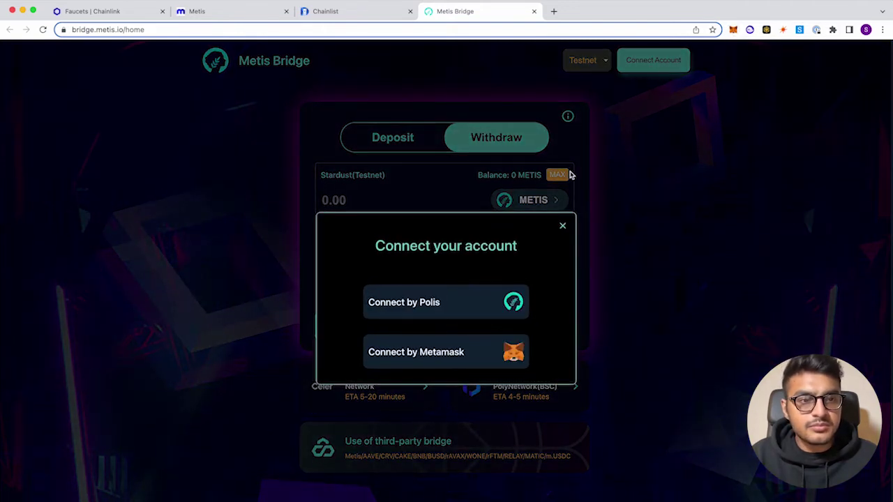
pyautogui.click(468, 349)
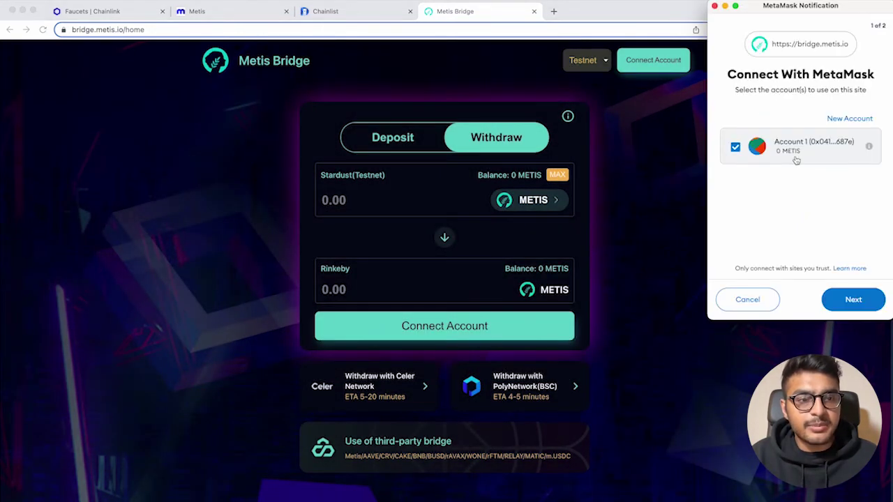
pyautogui.click(855, 299)
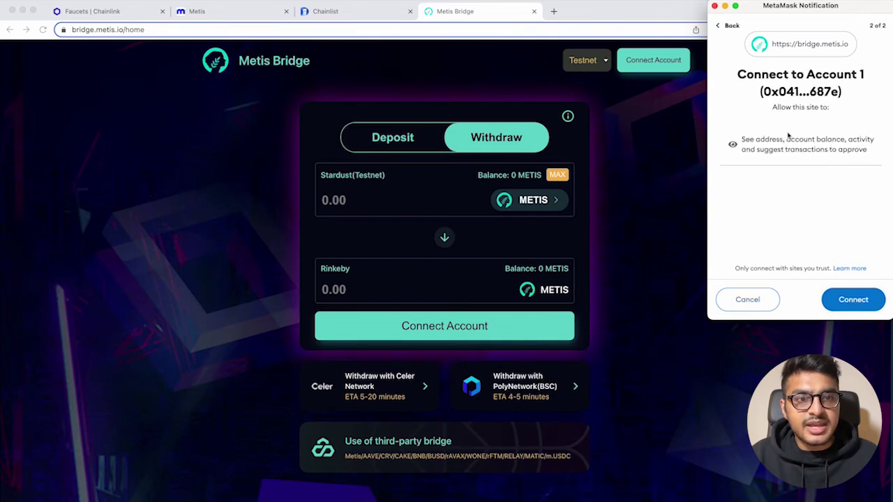
pyautogui.click(850, 301)
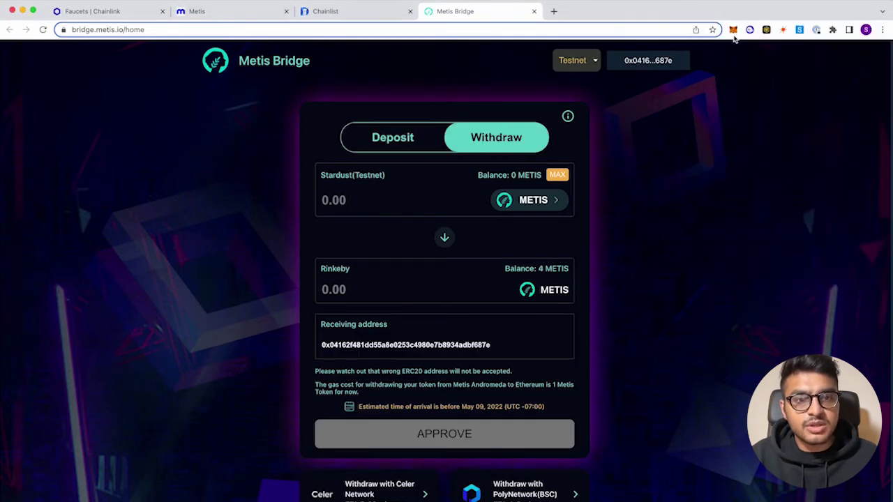
# Switch MetaMask to Rinkeby Test Network so the bridge shows a 4 METIS deposit.
pyautogui.click(733, 30)
pyautogui.click(653, 57)
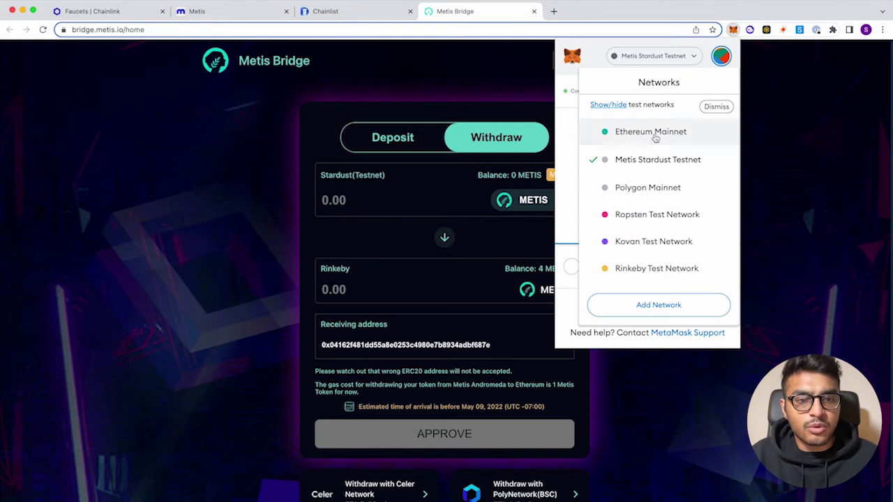
pyautogui.scroll(-2, 656, 244)
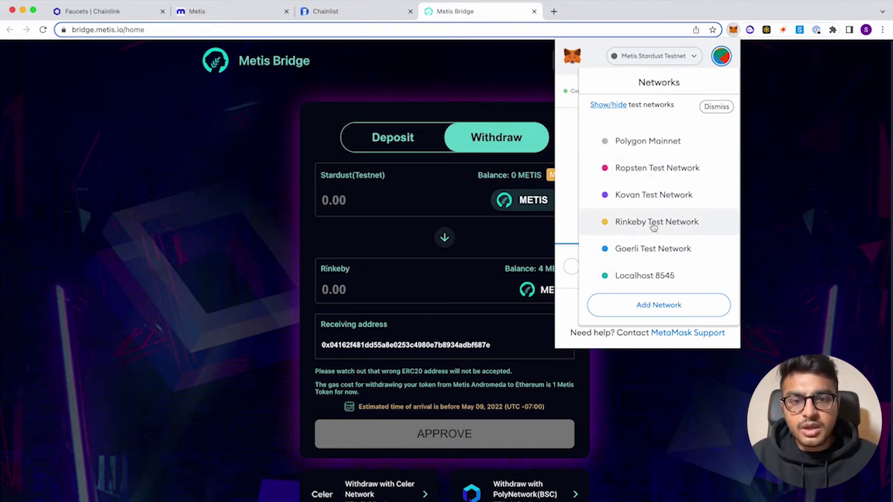
pyautogui.click(653, 222)
# Fill the deposit amount with the full 4 METIS Rinkeby balance.
pyautogui.click(465, 232)
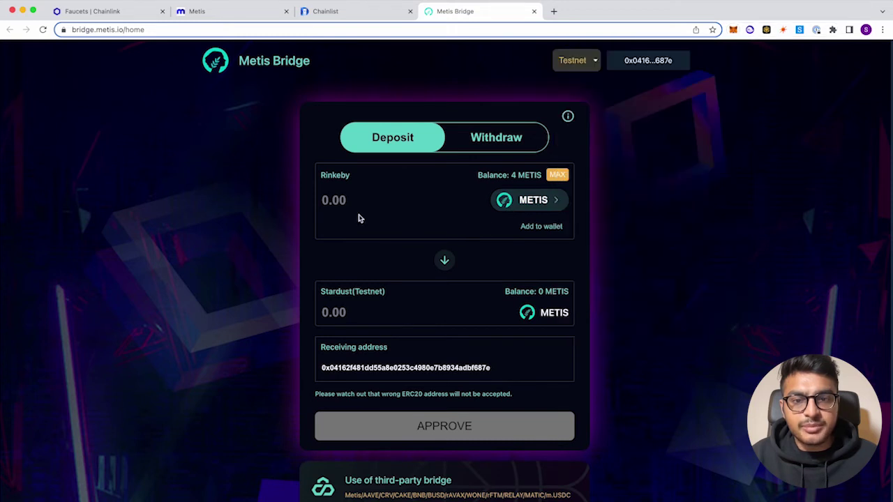
pyautogui.moveTo(507, 176); pyautogui.dragTo(549, 177)
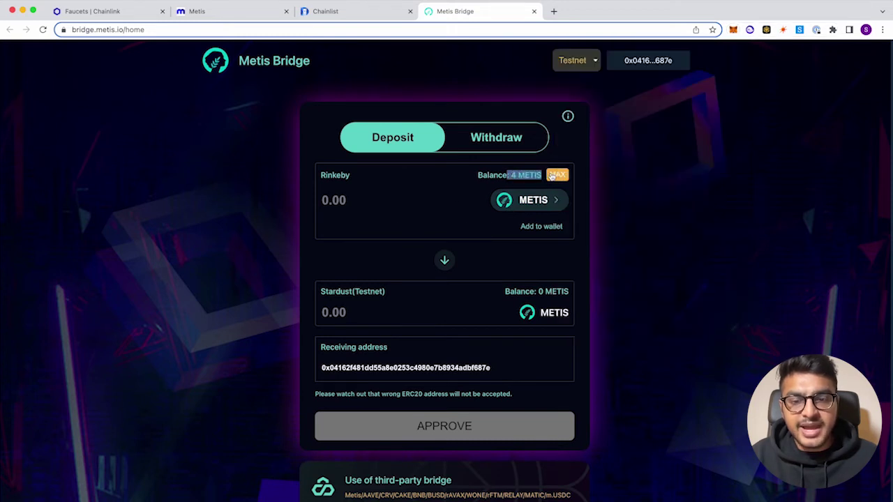
pyautogui.click(372, 222)
pyautogui.click(558, 175)
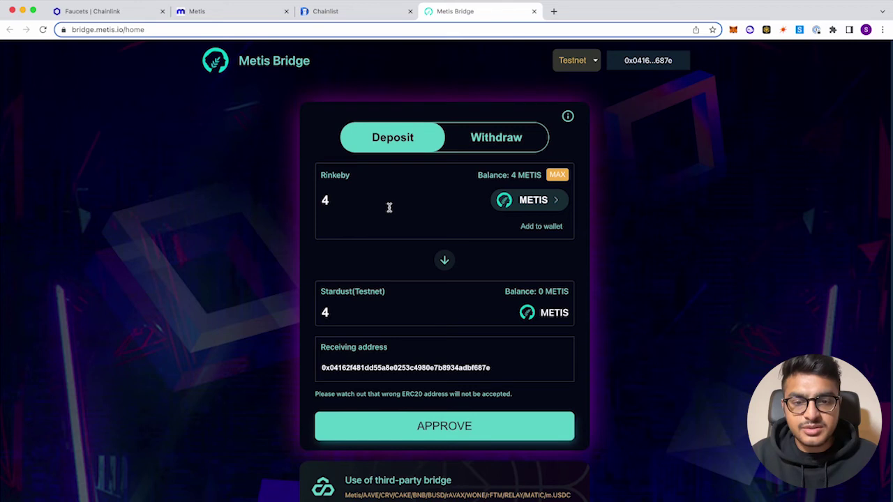
# Approve and confirm the bridge's permission to spend the 4 METIS.
pyautogui.click(416, 430)
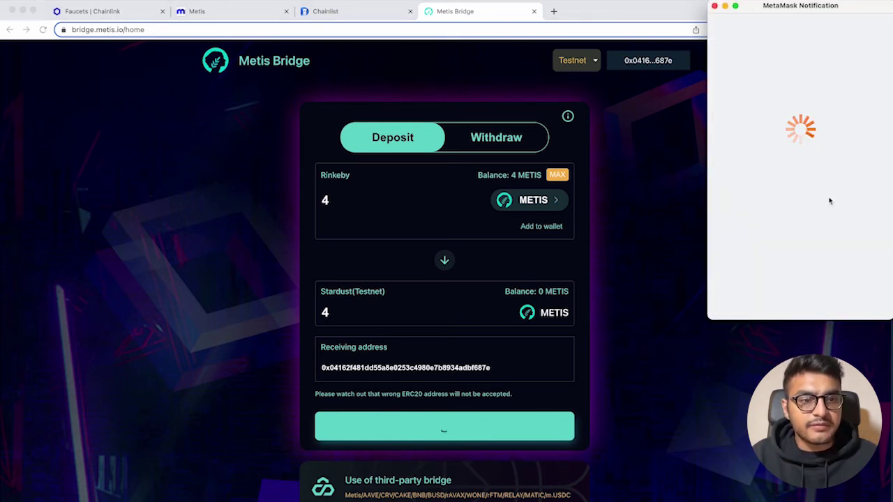
pyautogui.scroll(-3, 841, 258)
pyautogui.click(846, 299)
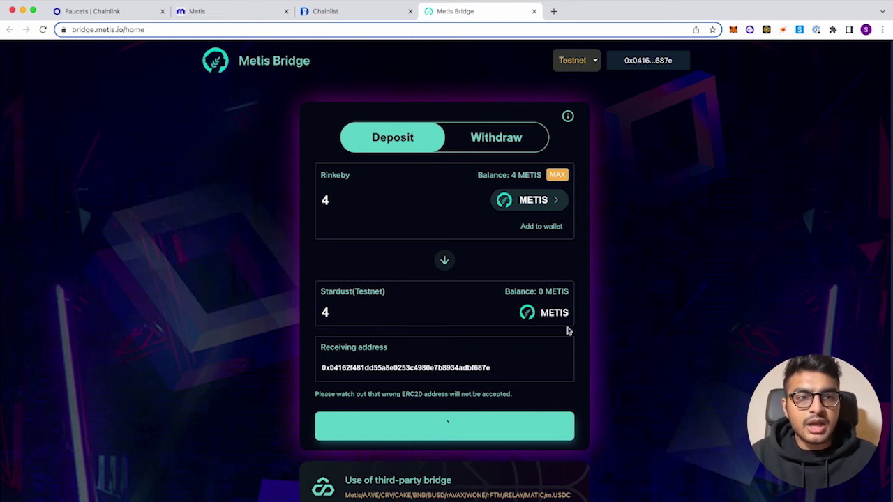
# Switch MetaMask from Rinkeby to Metis Stardust Testnet.
pyautogui.click(733, 29)
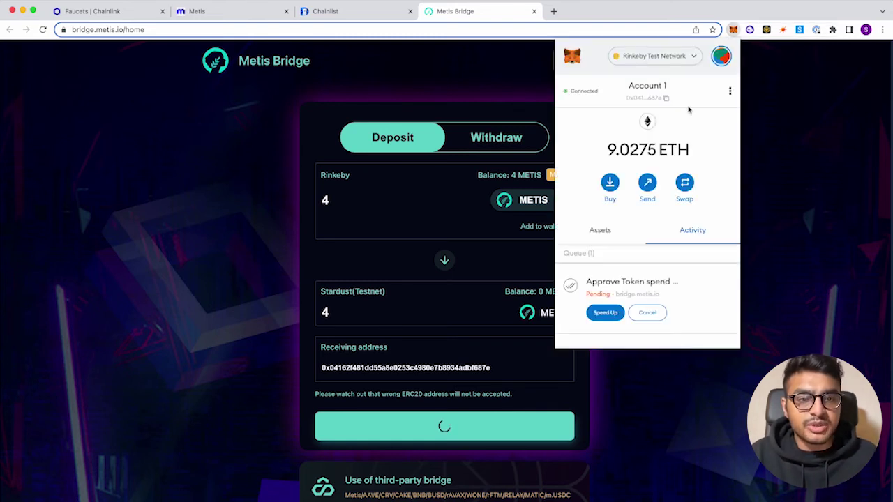
pyautogui.click(666, 57)
pyautogui.scroll(-3, 658, 253)
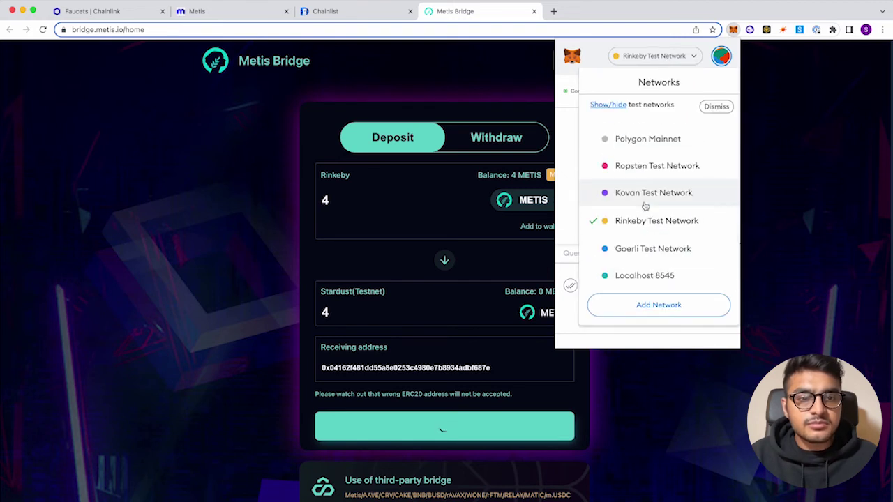
pyautogui.scroll(3, 652, 231)
pyautogui.scroll(-3, 652, 244)
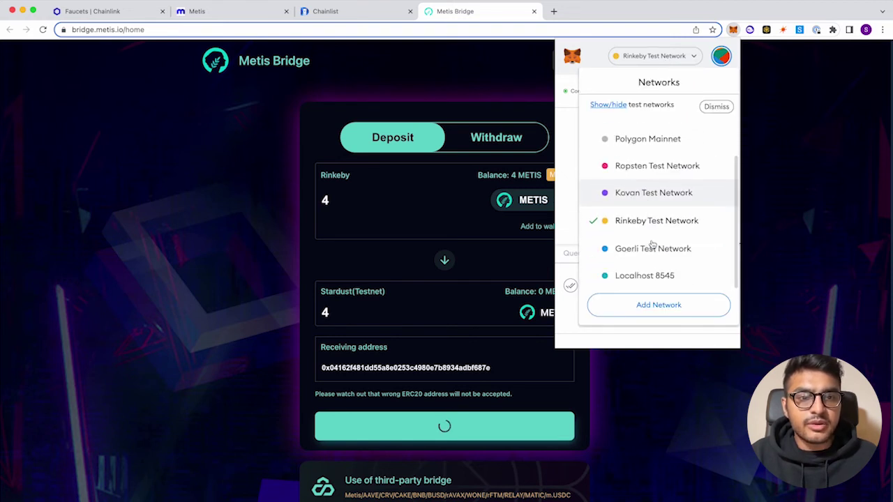
pyautogui.scroll(2, 652, 244)
pyautogui.click(648, 164)
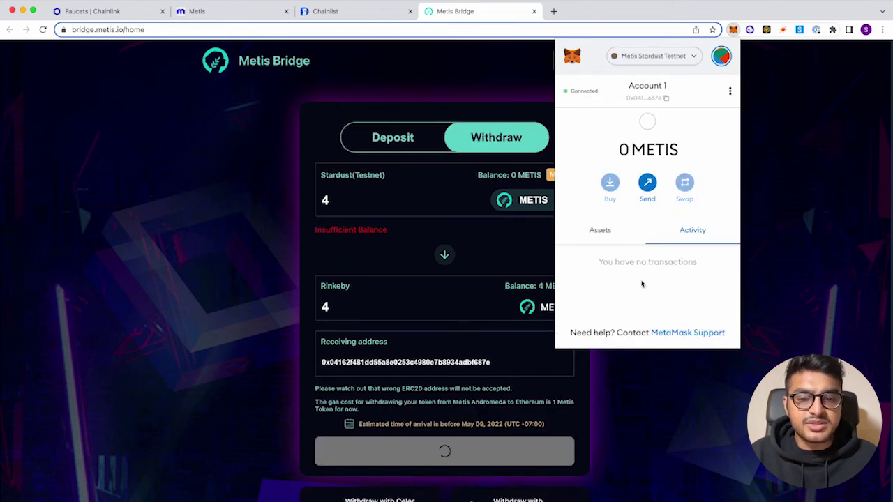
# Check the wallet's Activity and Assets, showing 0 METIS on Stardust.
pyautogui.click(599, 237)
pyautogui.click(673, 237)
pyautogui.click(597, 236)
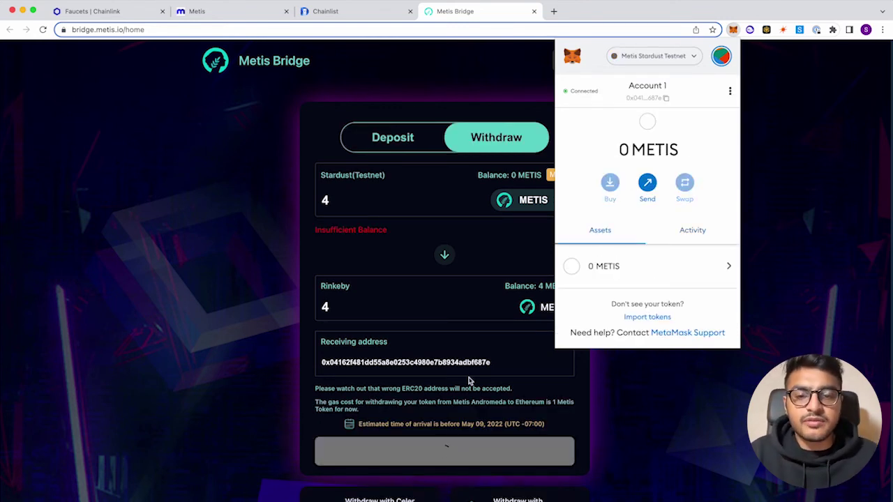